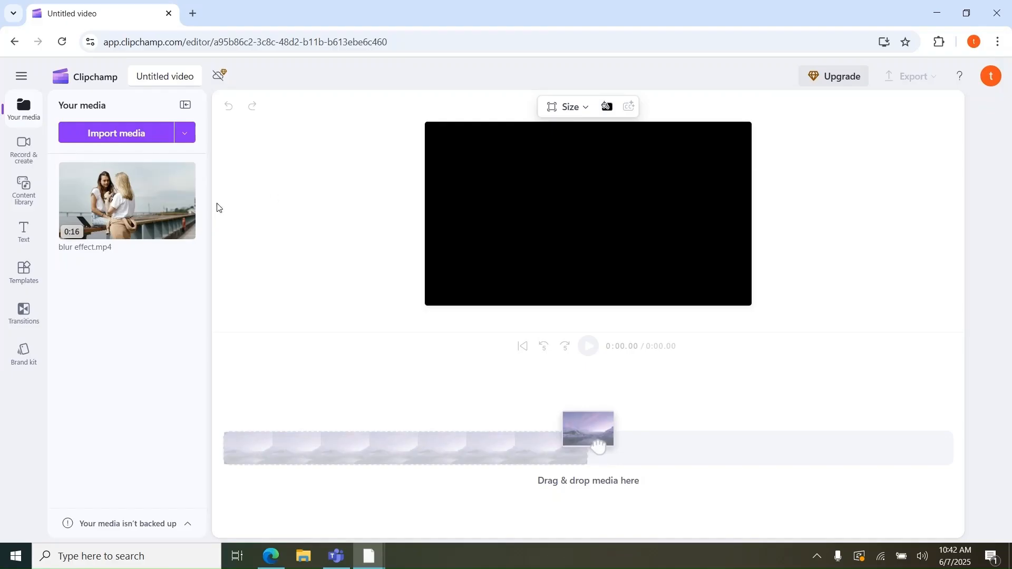
Step: Add blur effect.mp4 to the timeline and return the playhead to the start of the video
mouse_move(136, 201)
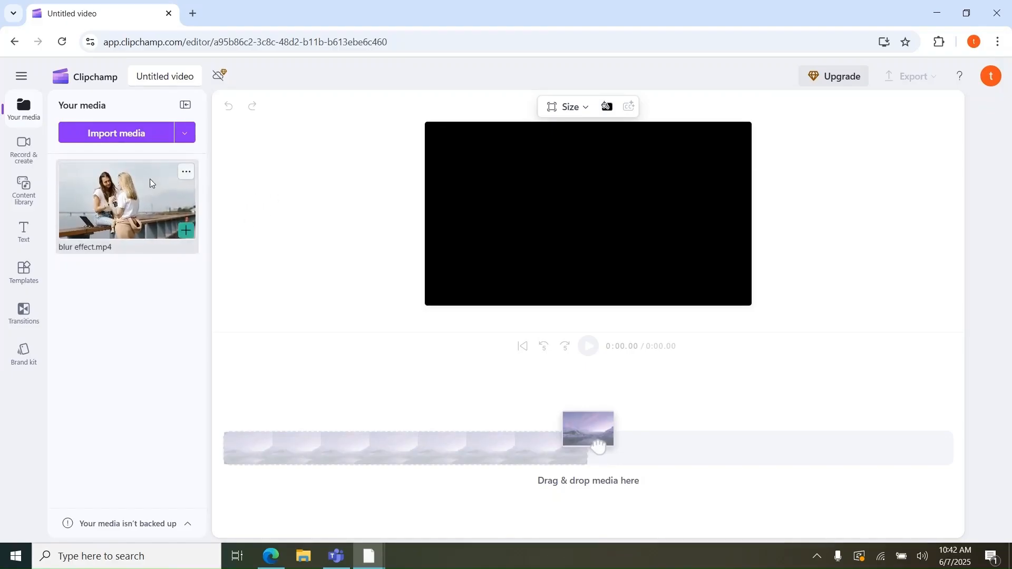
click(186, 231)
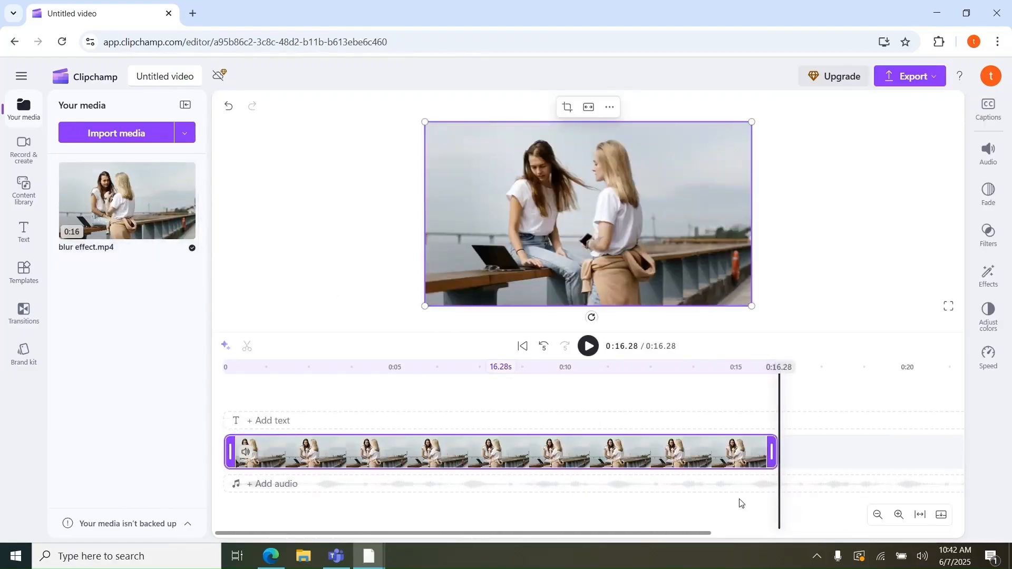
drag(780, 369, 360, 368)
drag(291, 415, 195, 420)
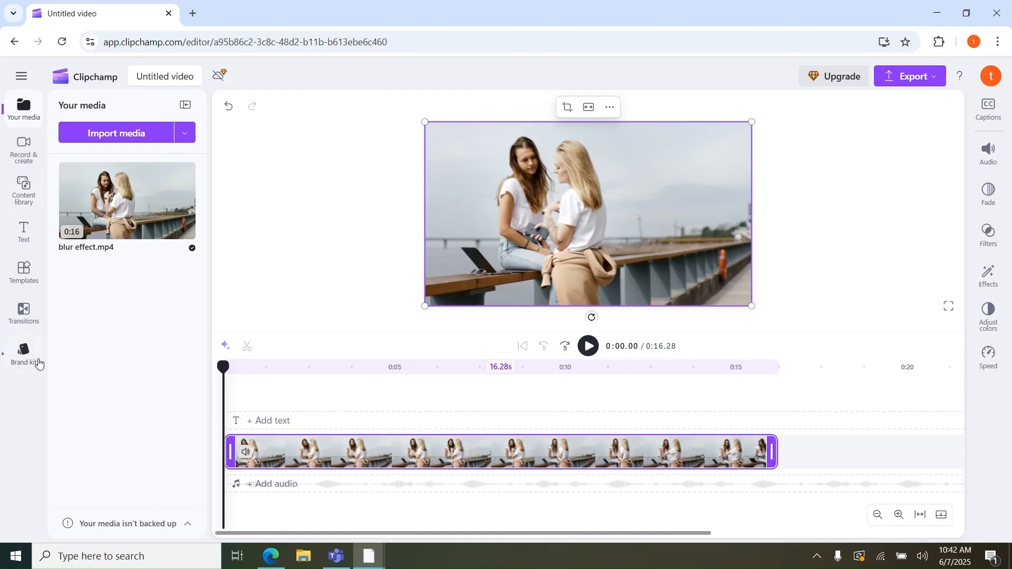
Step: Search the content library for "blurred" and show all matching GIPHY items
click(29, 200)
click(140, 133)
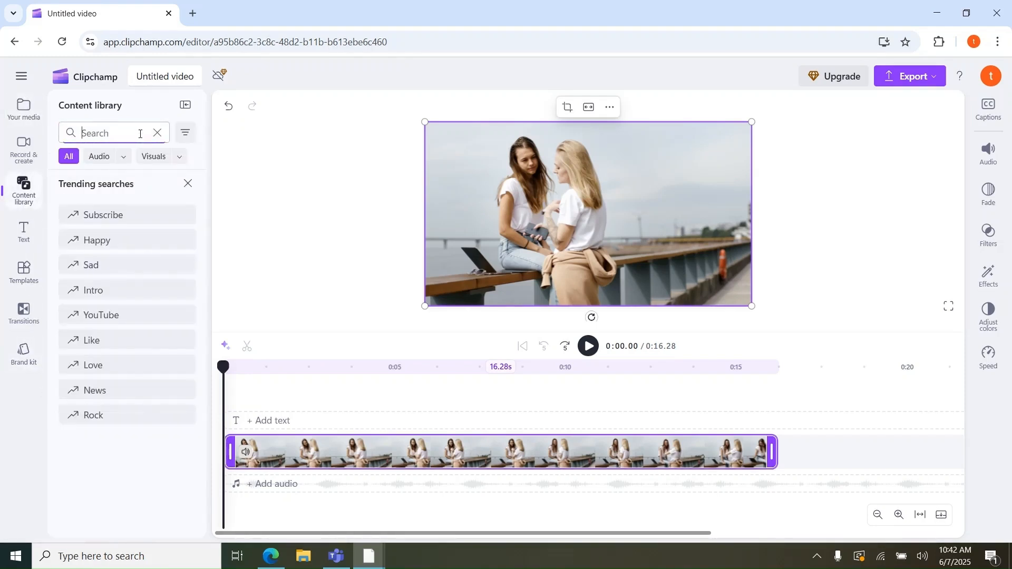
text(b)
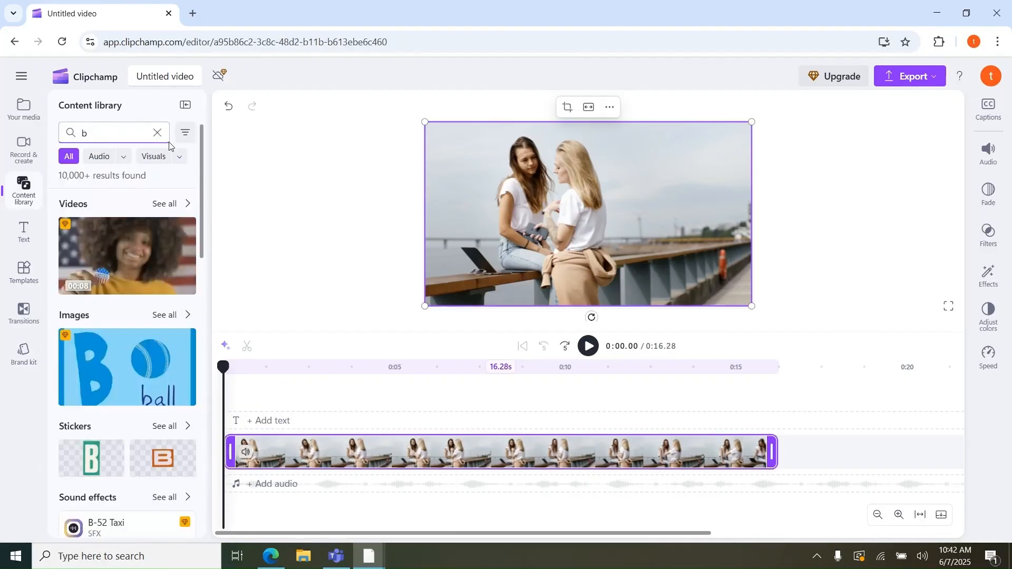
text(lurred)
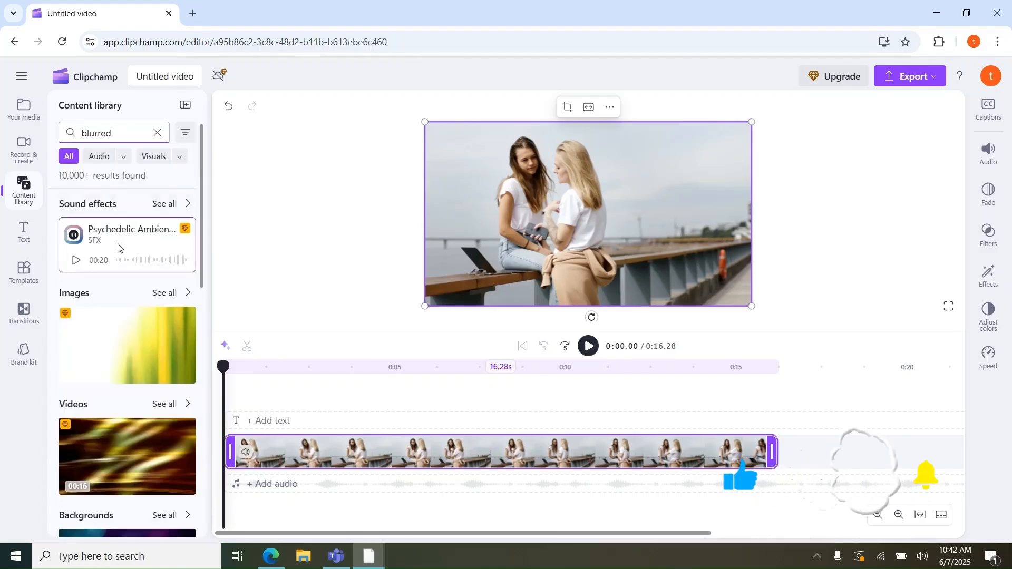
scroll(121, 217, down, 7)
scroll(121, 214, down, 4)
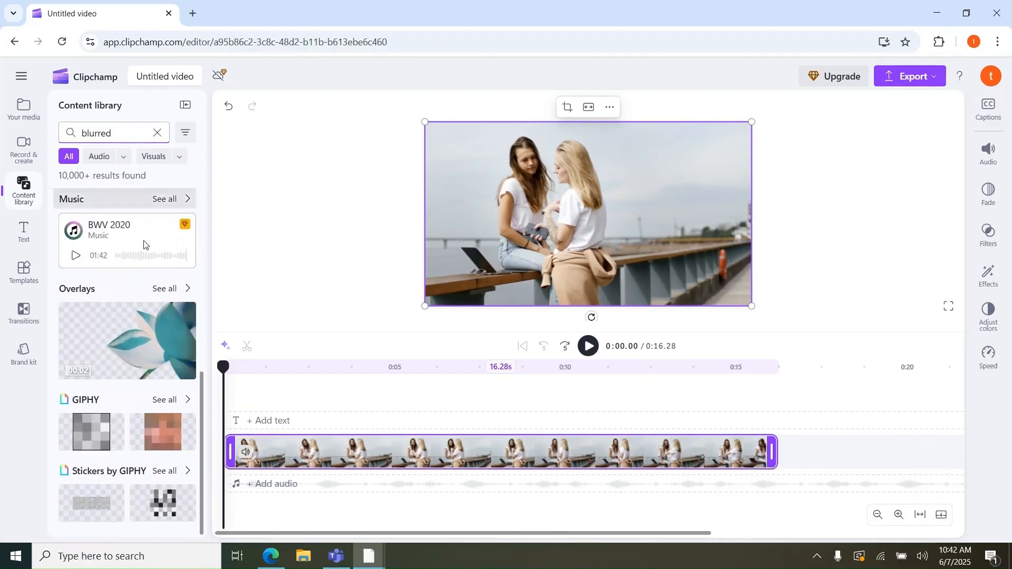
click(155, 404)
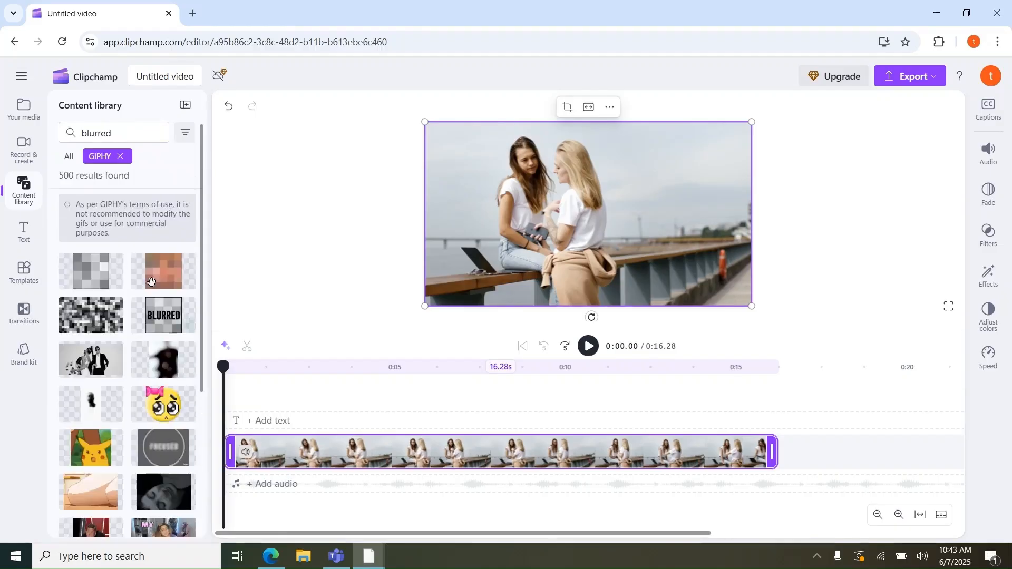
Step: Add the flesh-toned Pixel Blur GIF to the timeline above the video and return to the project's own media
scroll(95, 387, down, 4)
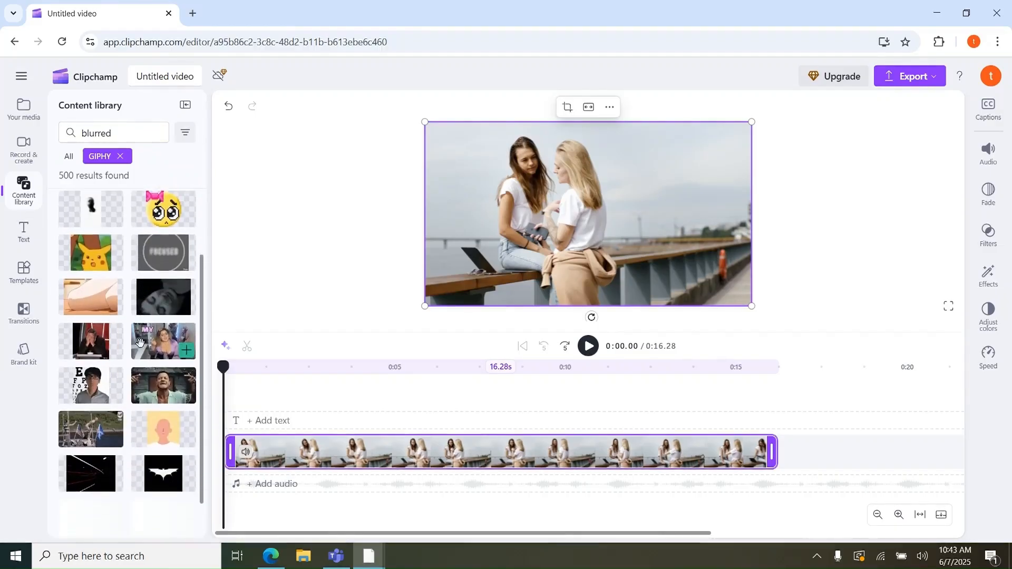
scroll(143, 342, up, 4)
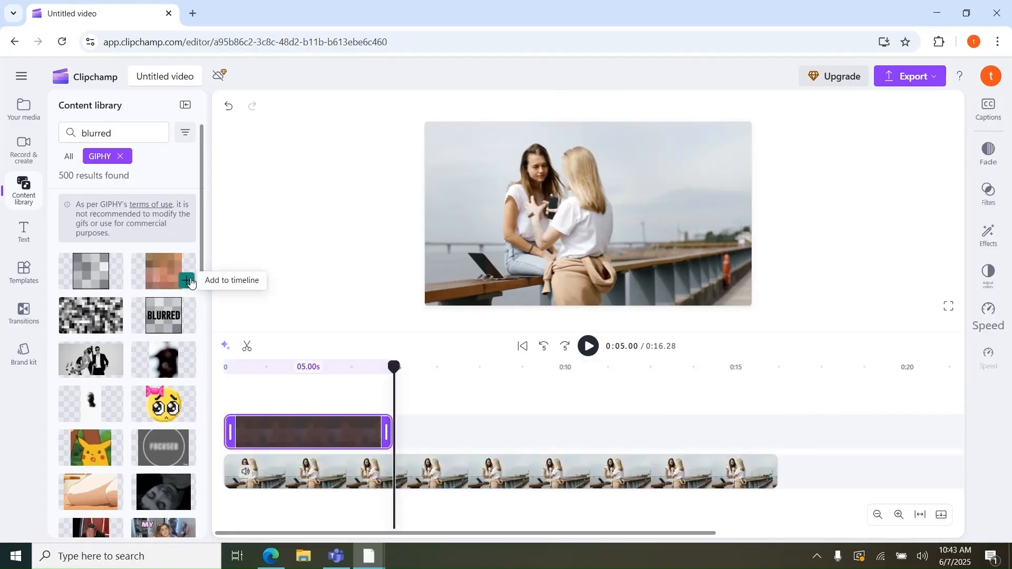
click(188, 281)
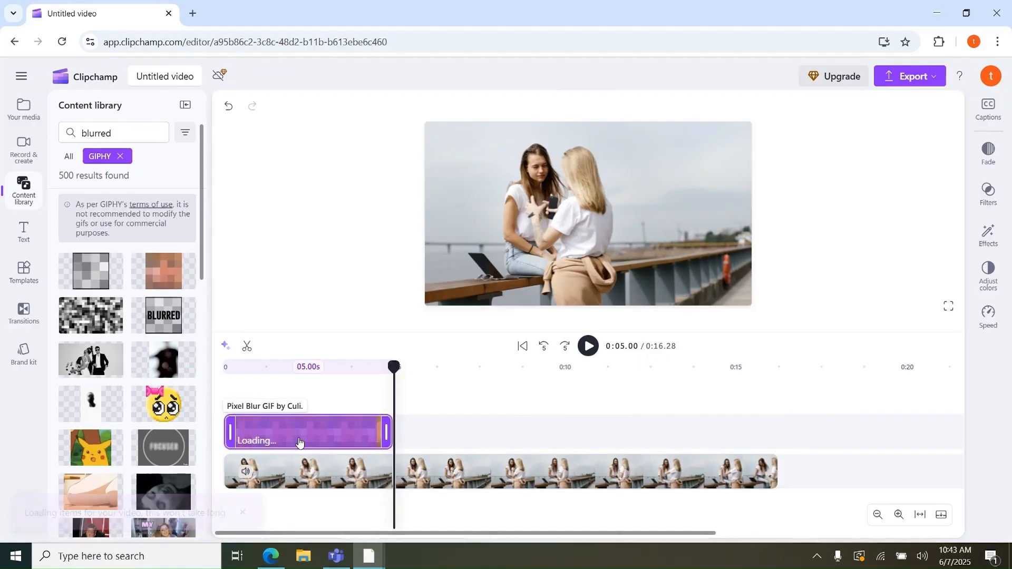
click(22, 110)
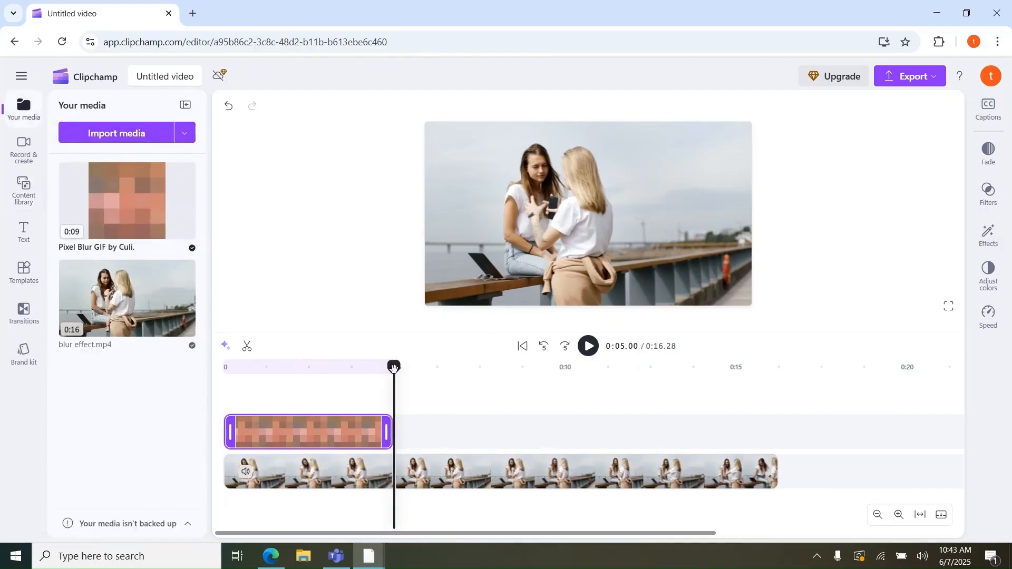
Step: Shrink the pixel blur overlay and place it over the dark-haired woman's face at the start of the video
drag(394, 368, 205, 362)
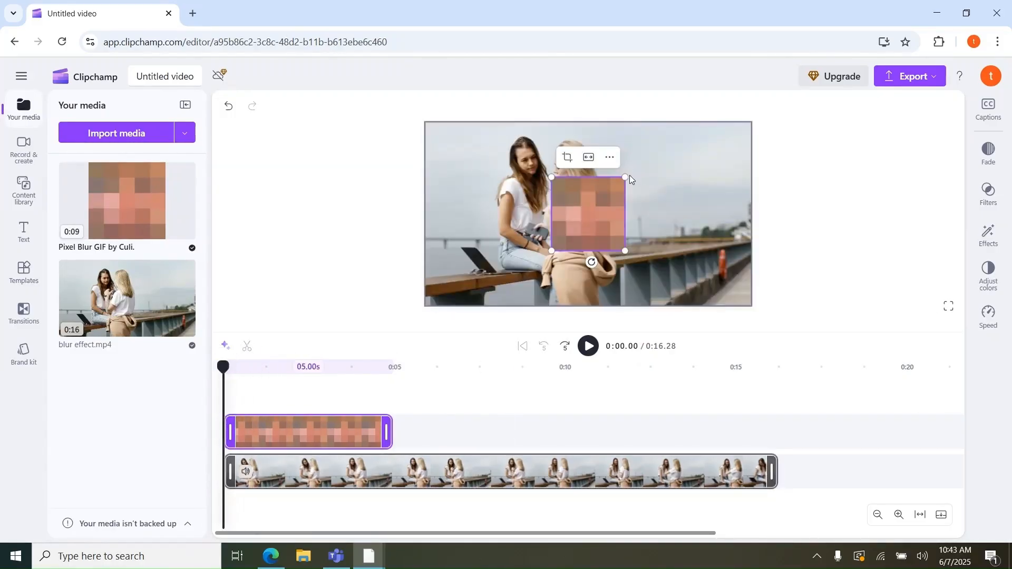
drag(626, 178, 533, 151)
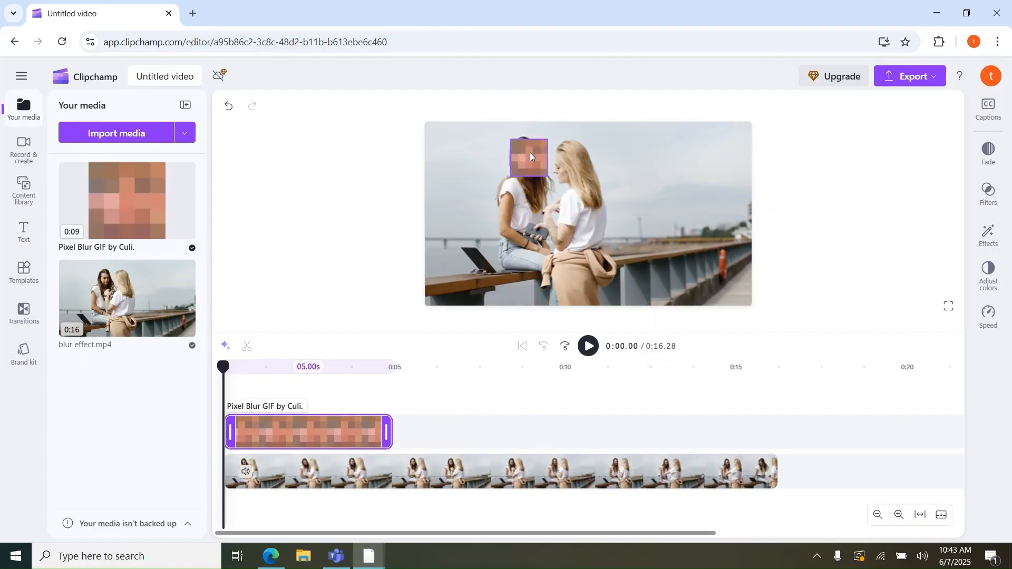
drag(528, 153, 529, 153)
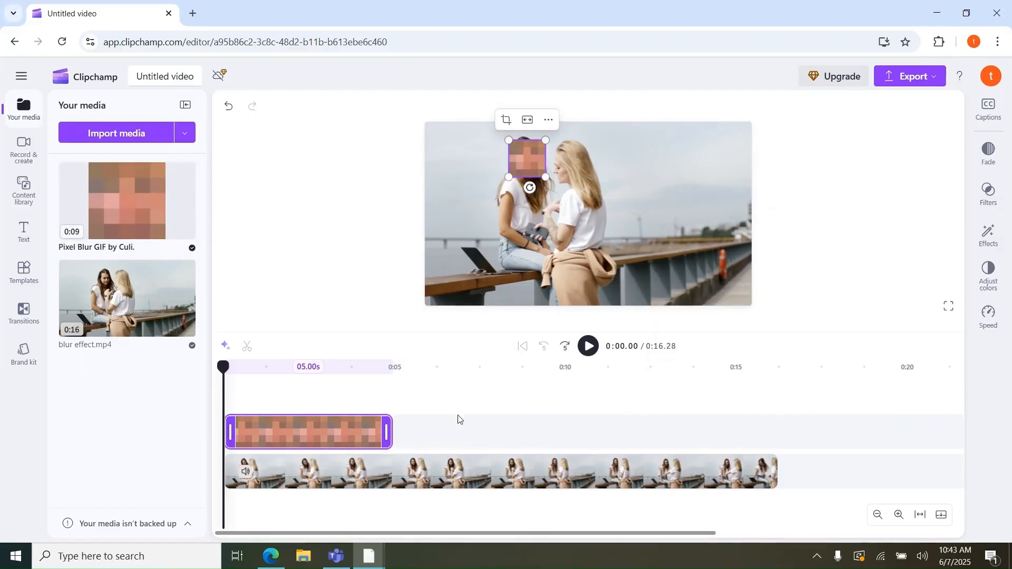
Step: Preview the blur's coverage and reposition the overlay over the dark-haired woman's face at about 0:01.91
click(589, 347)
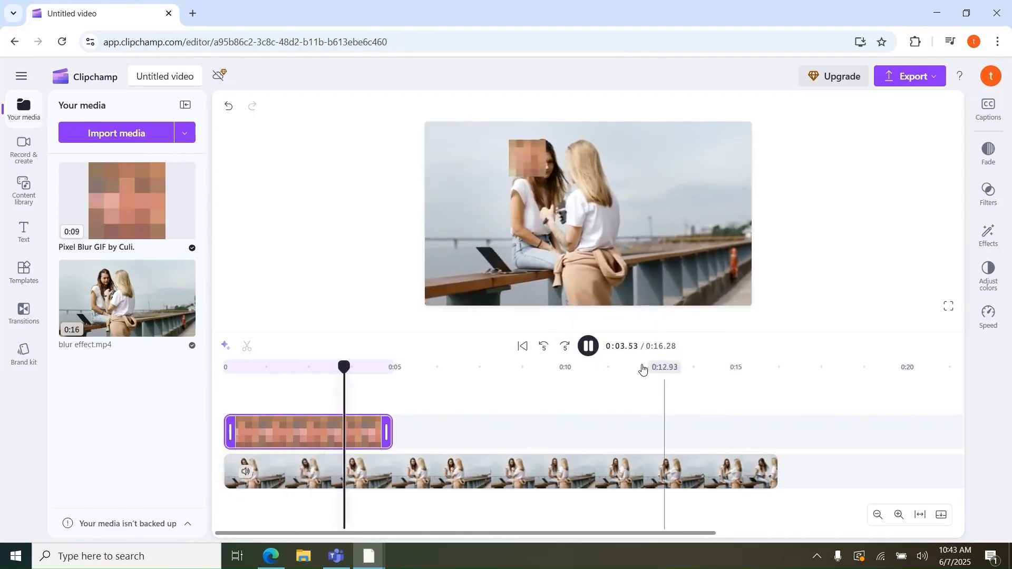
click(589, 346)
drag(407, 367, 288, 389)
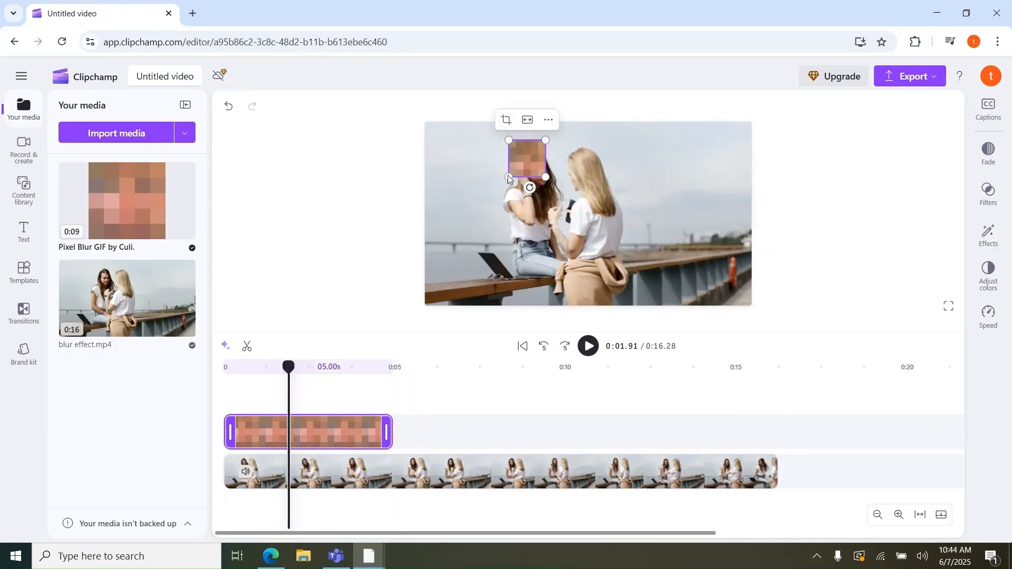
drag(534, 159, 542, 172)
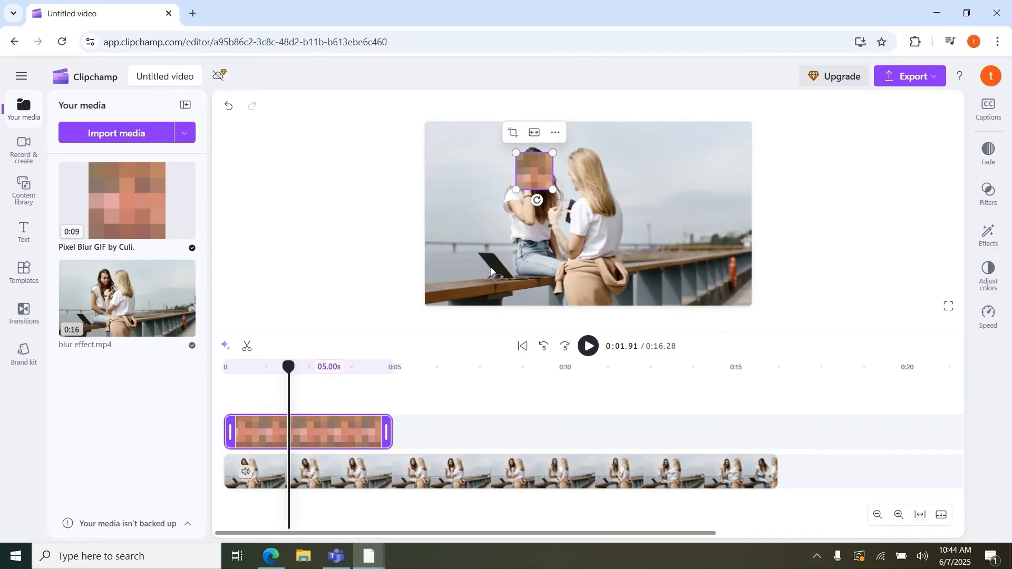
Step: Play back the repositioned blur and duplicate the Pixel Blur GIF clip on the timeline
click(525, 347)
click(588, 347)
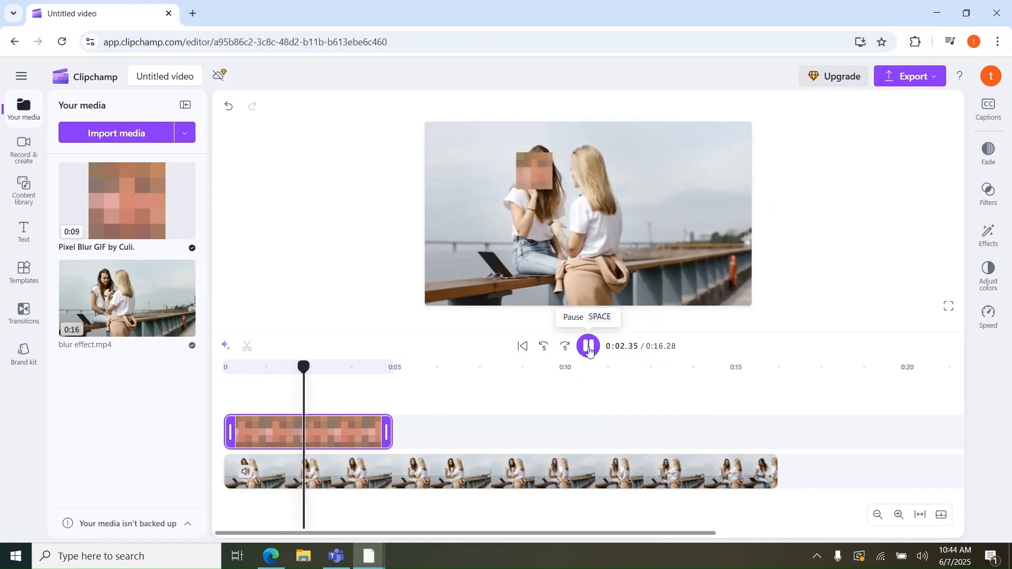
click(590, 347)
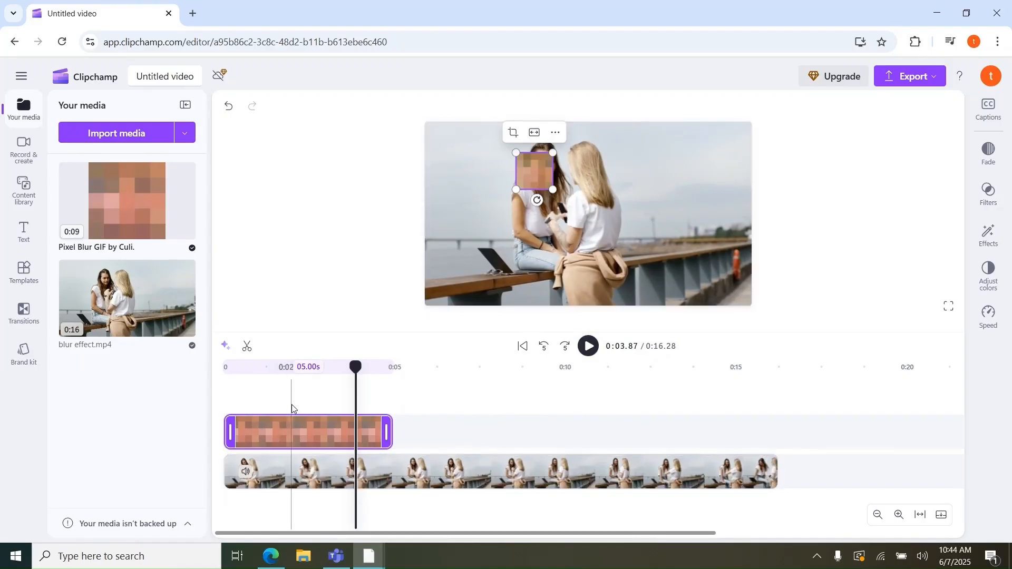
right_click(299, 427)
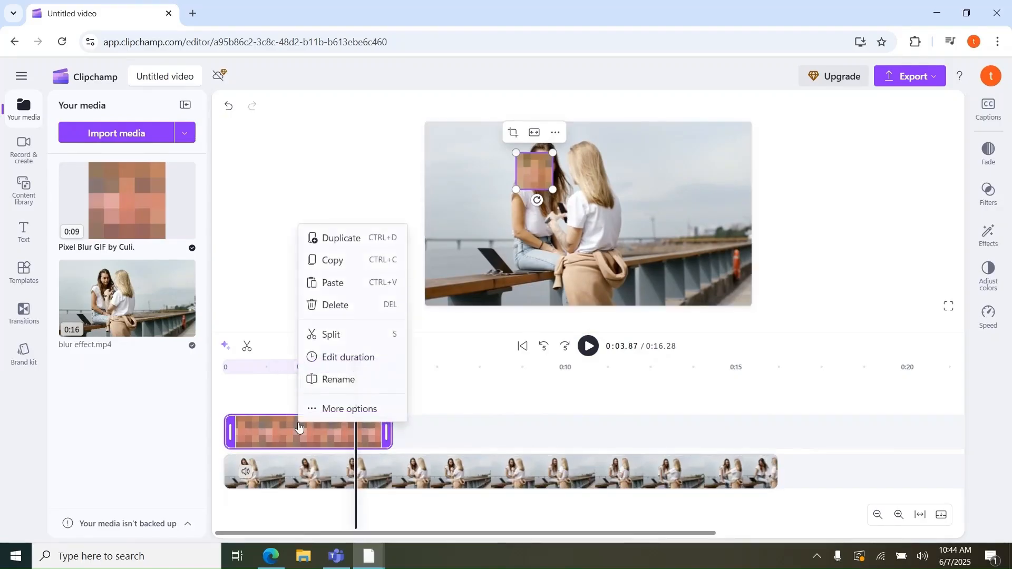
click(352, 242)
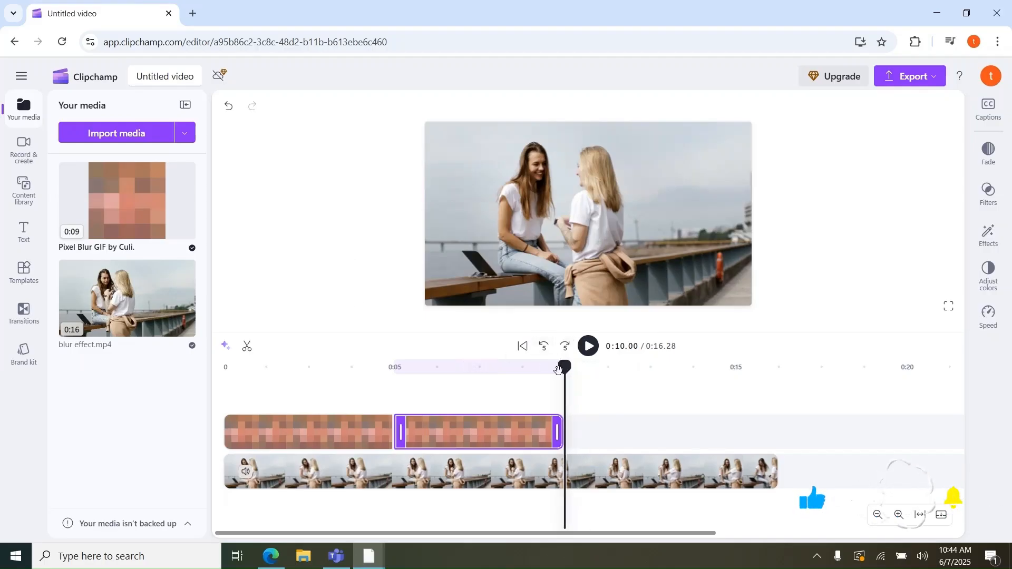
Step: Review the blur from the start of the video and split the first Pixel Blur clip at 0:03.89
drag(565, 367, 219, 407)
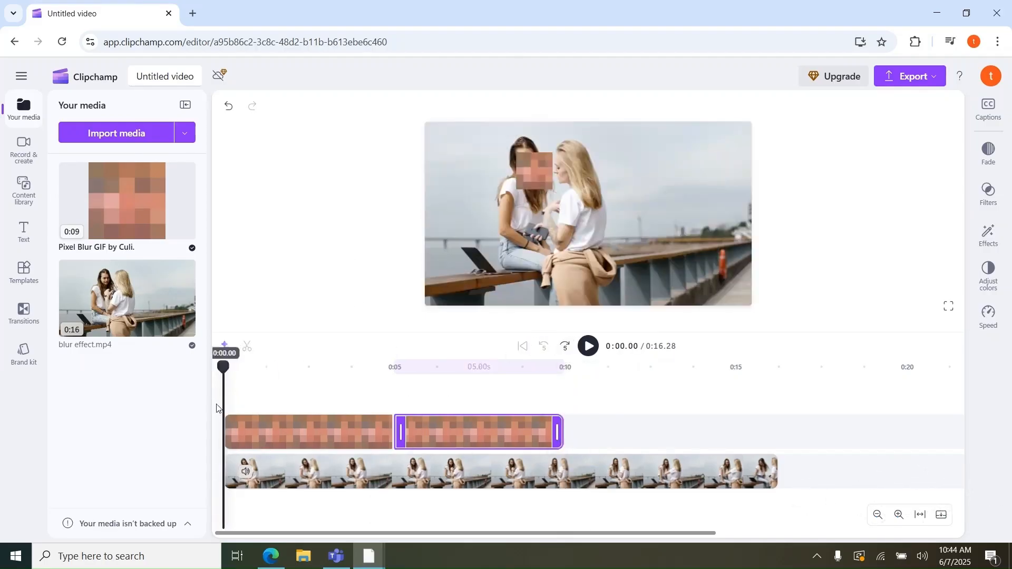
click(587, 345)
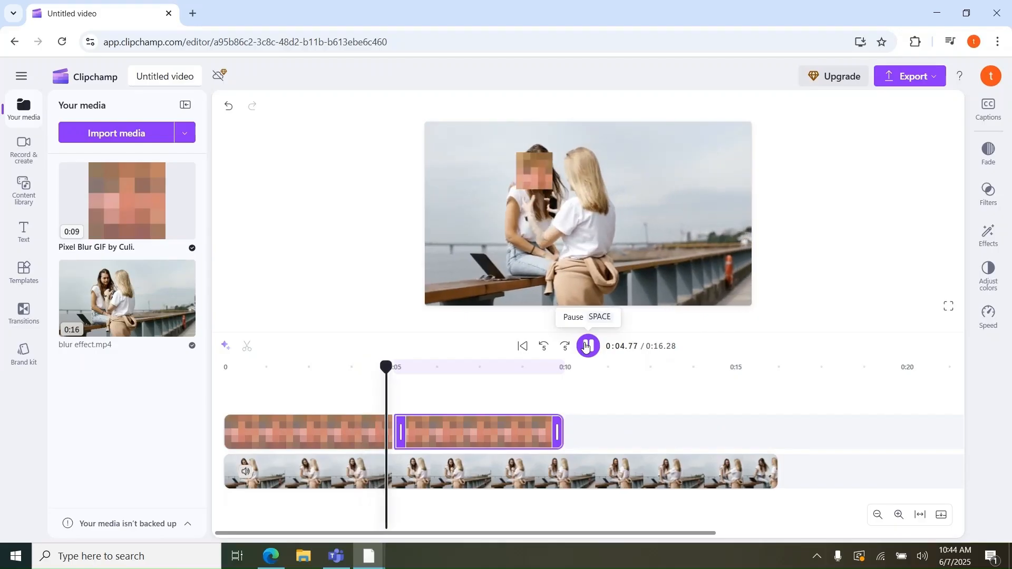
click(587, 345)
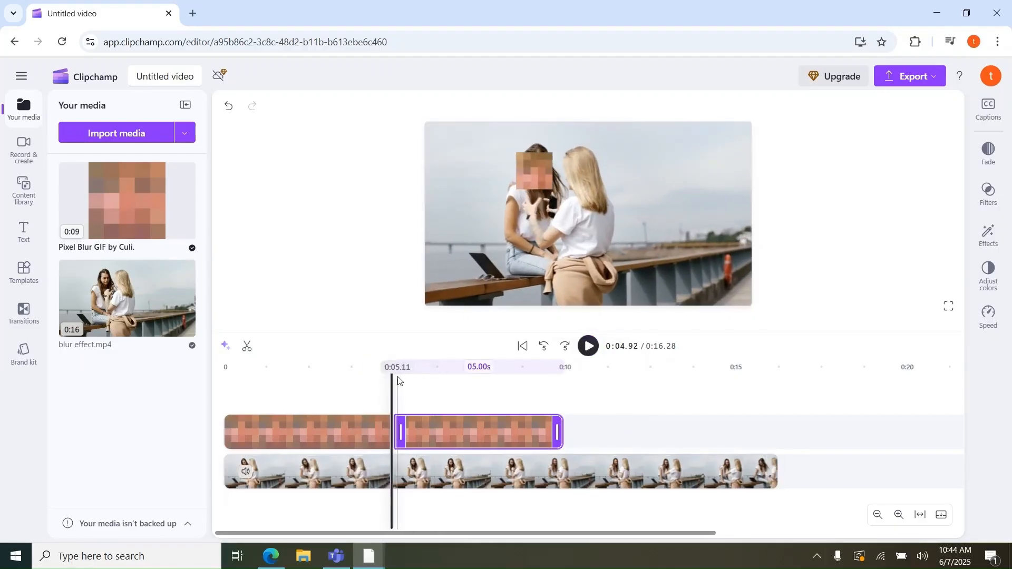
drag(390, 368, 352, 384)
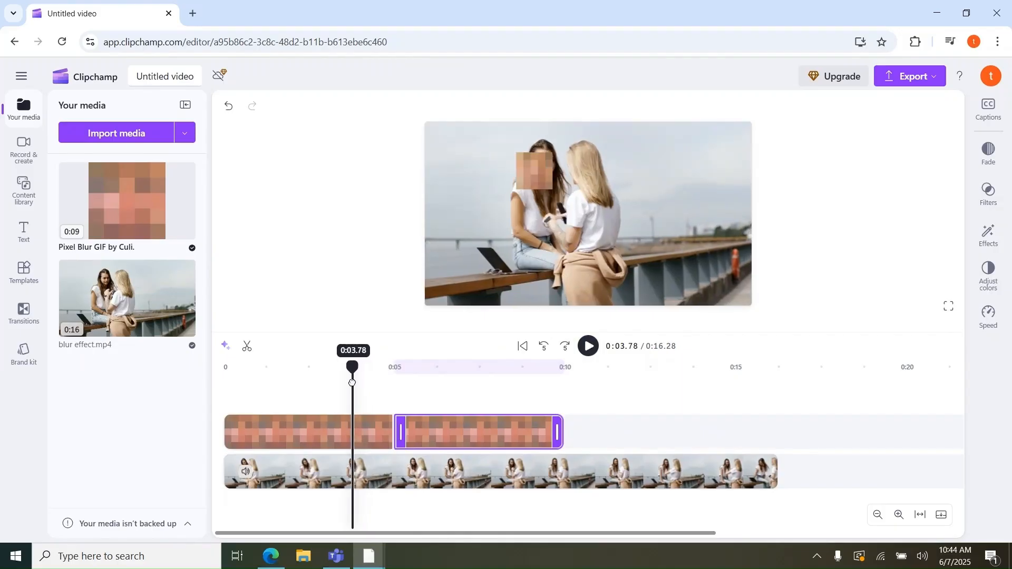
drag(352, 383, 356, 380)
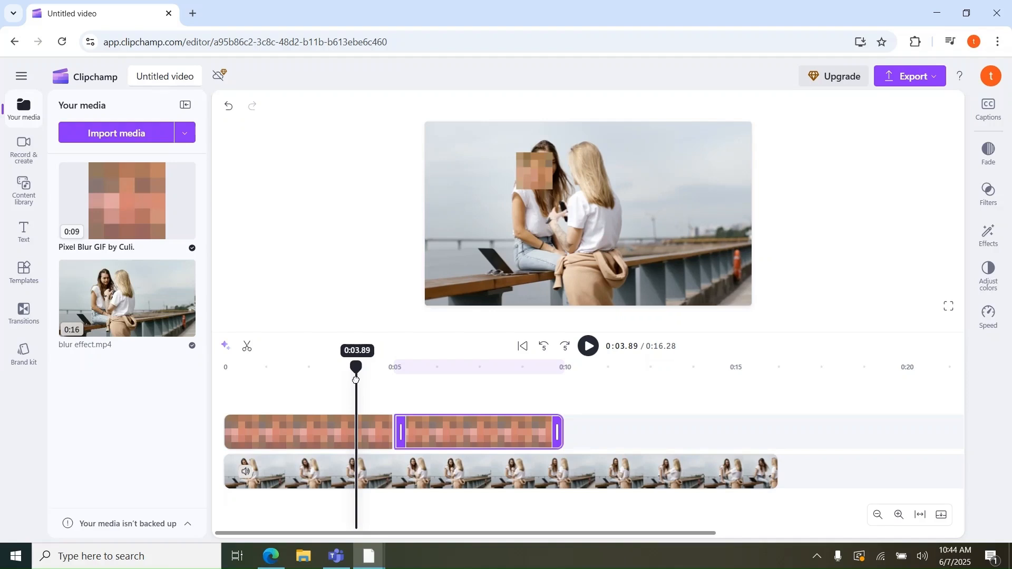
click(373, 427)
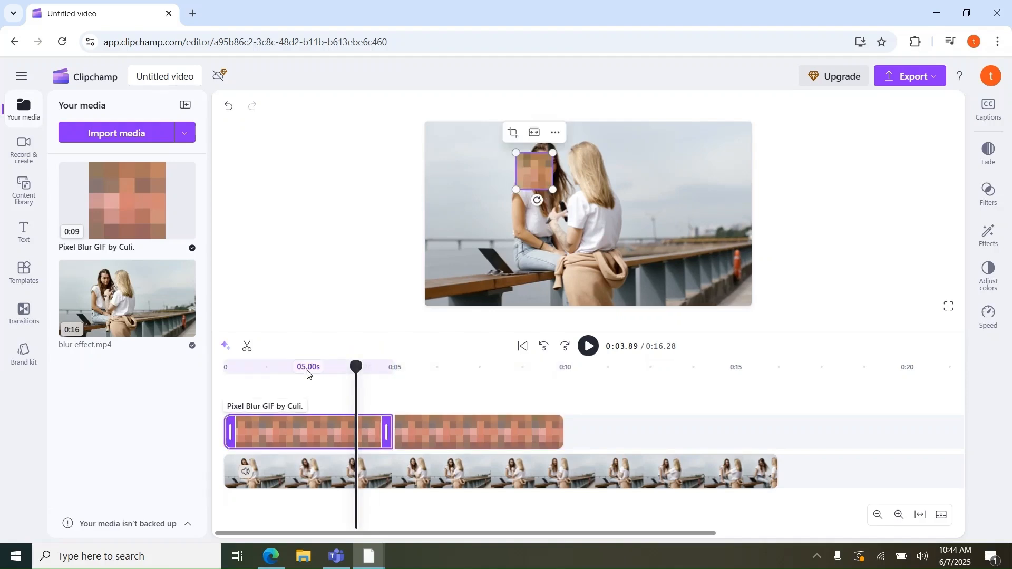
click(246, 348)
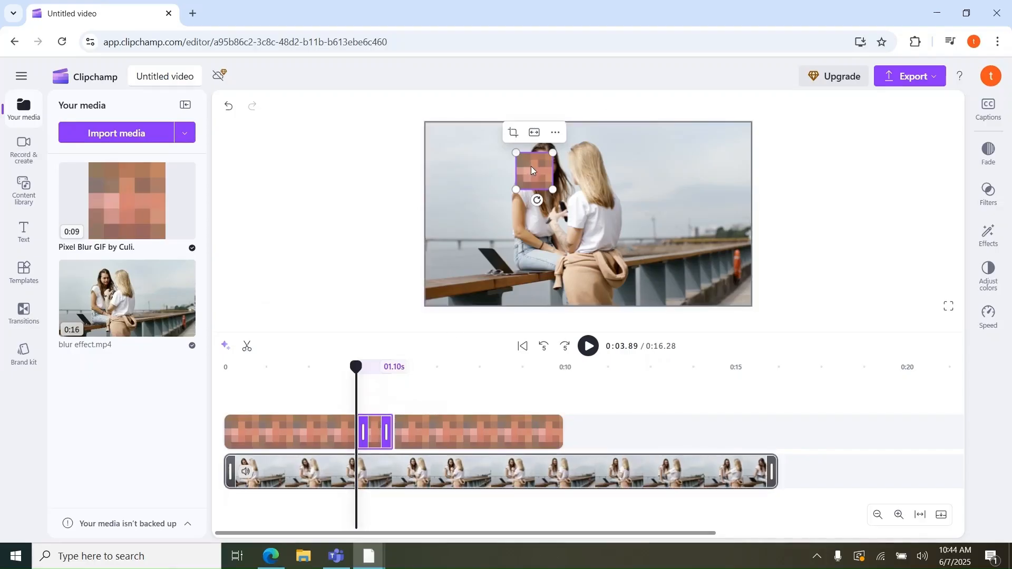
Step: Move the short split blur segment over the dark-haired woman's face at 0:03.89 and play back the following section
drag(533, 173, 546, 170)
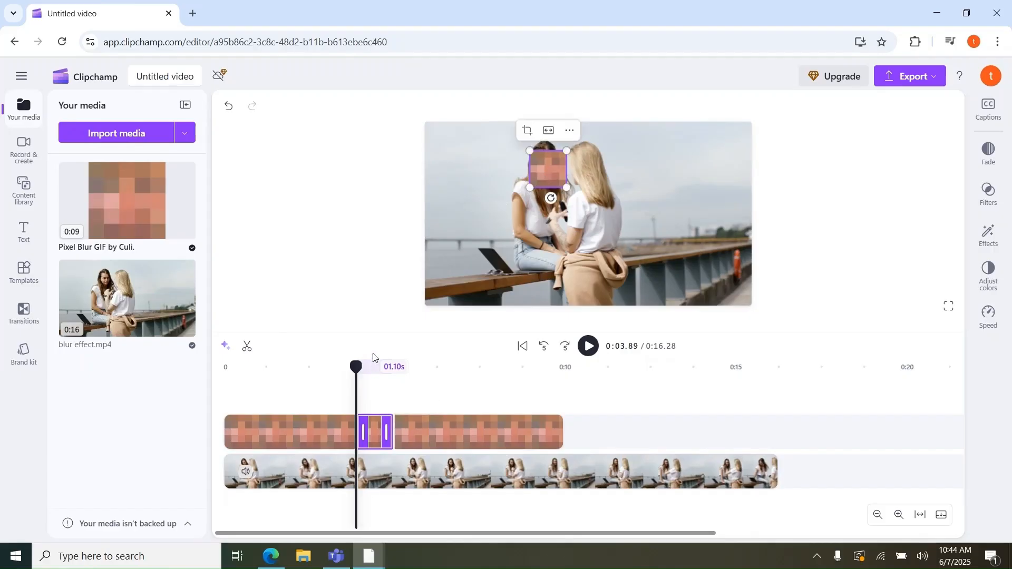
drag(353, 368, 335, 367)
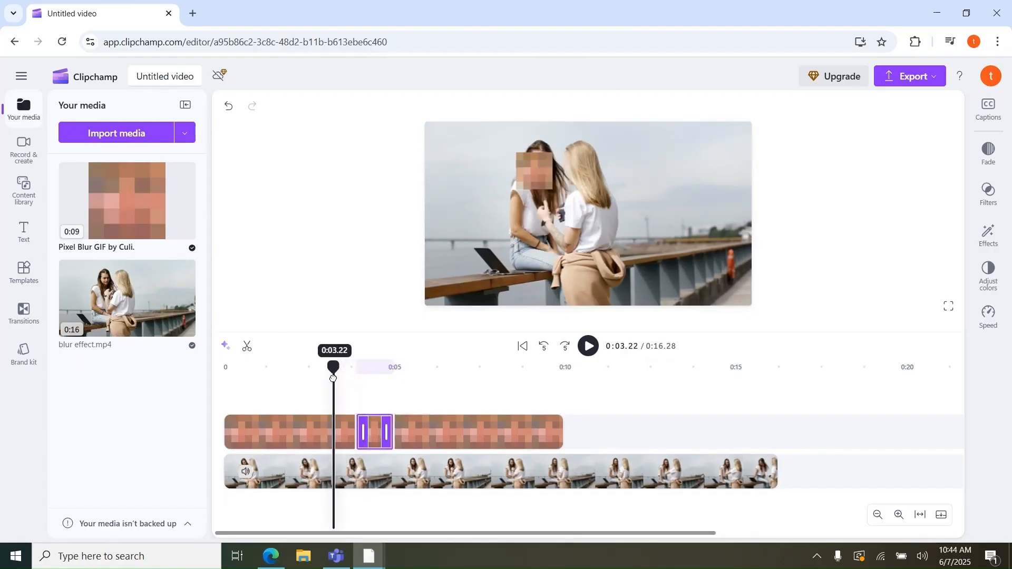
click(588, 346)
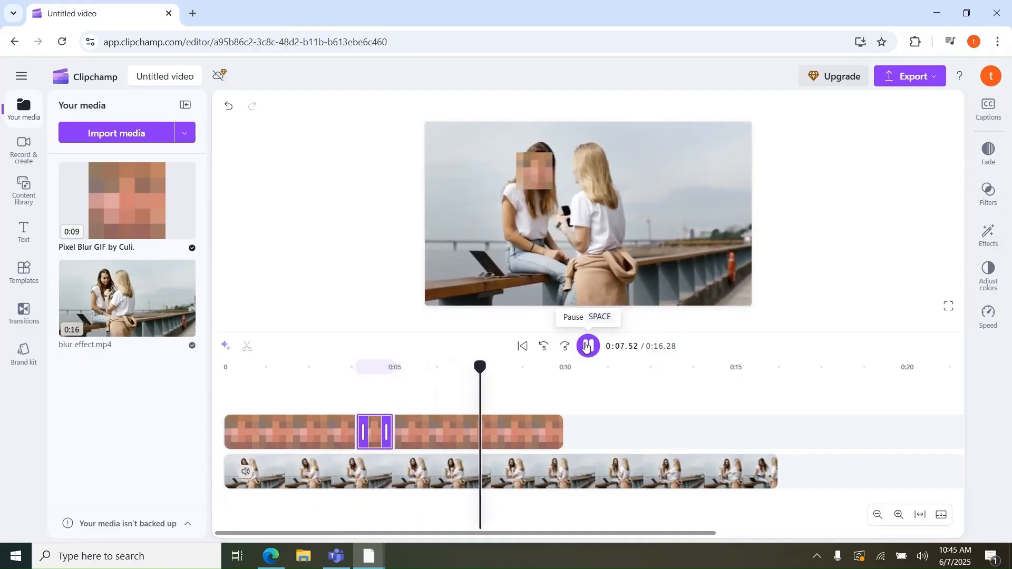
click(586, 346)
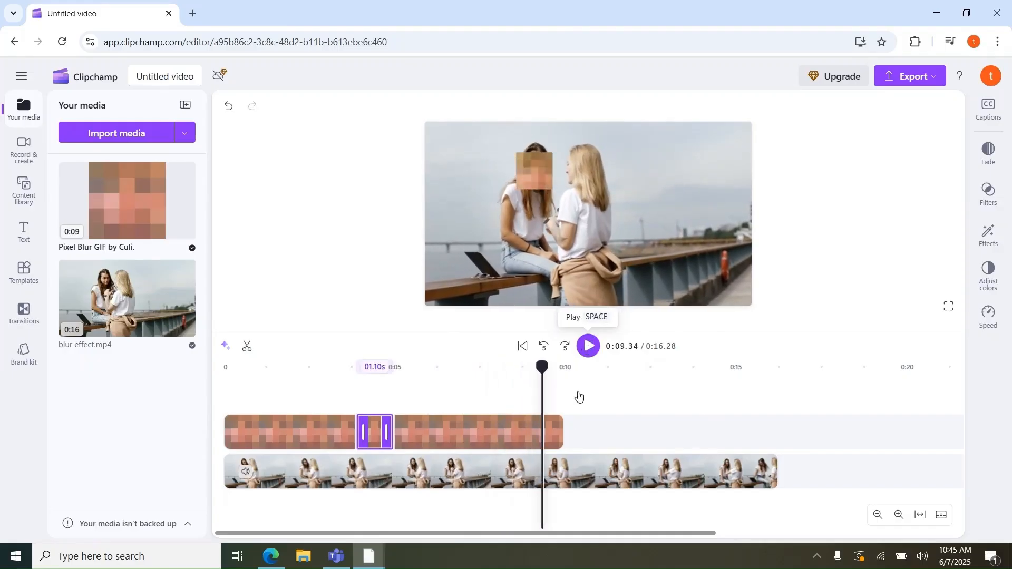
Step: Duplicate the Pixel Blur GIF clip that ends at 0:10 on the timeline
click(511, 429)
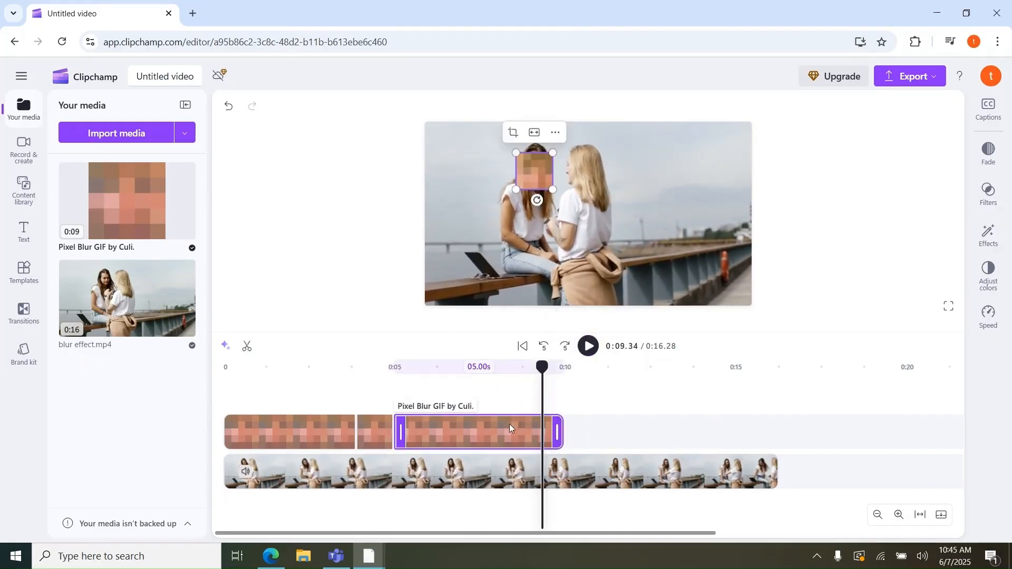
right_click(509, 428)
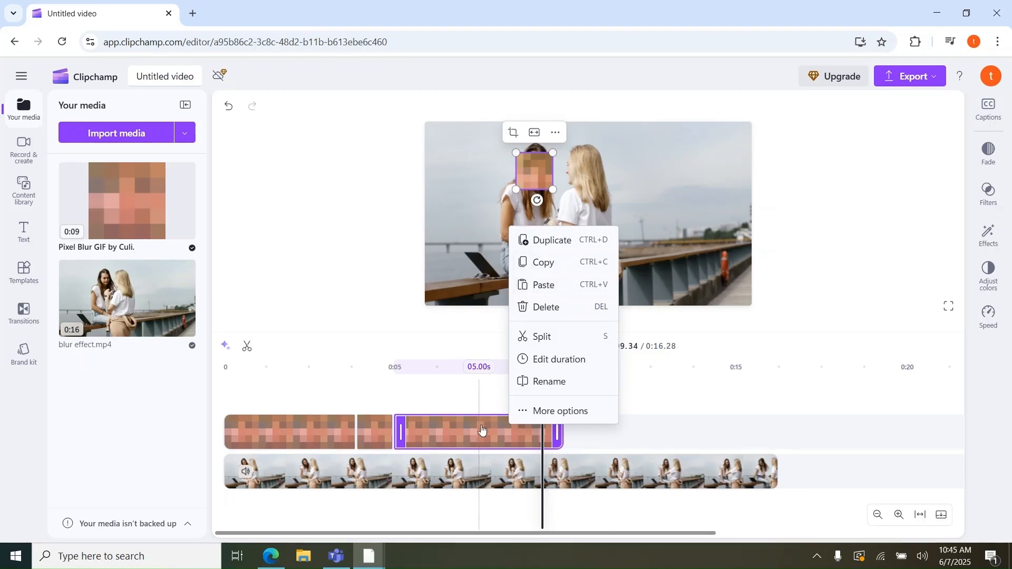
click(543, 239)
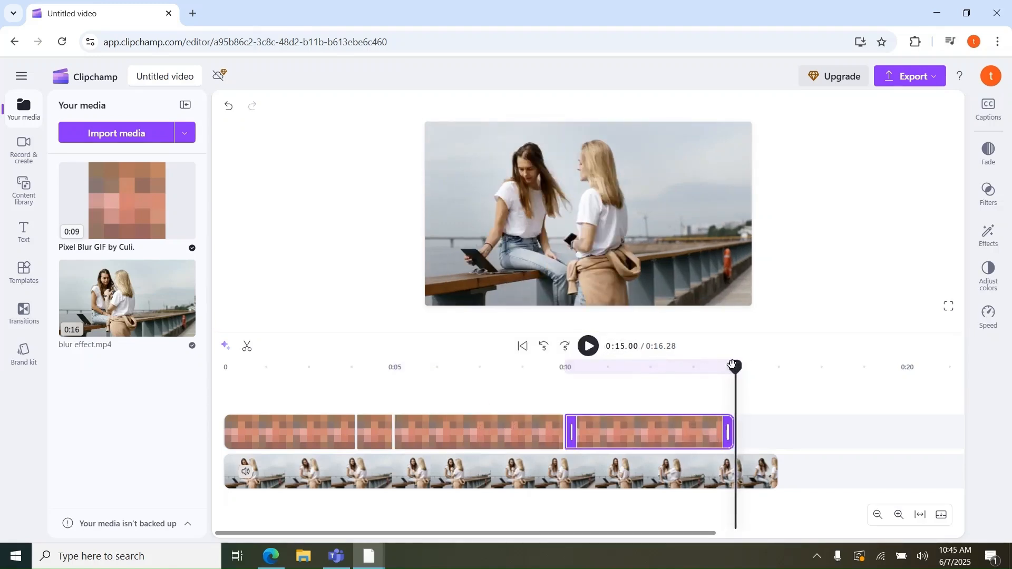
Step: Play the video from the start, then replay the section after about 0:10 to check how the blur follows the dark-haired woman's face
drag(733, 365, 210, 407)
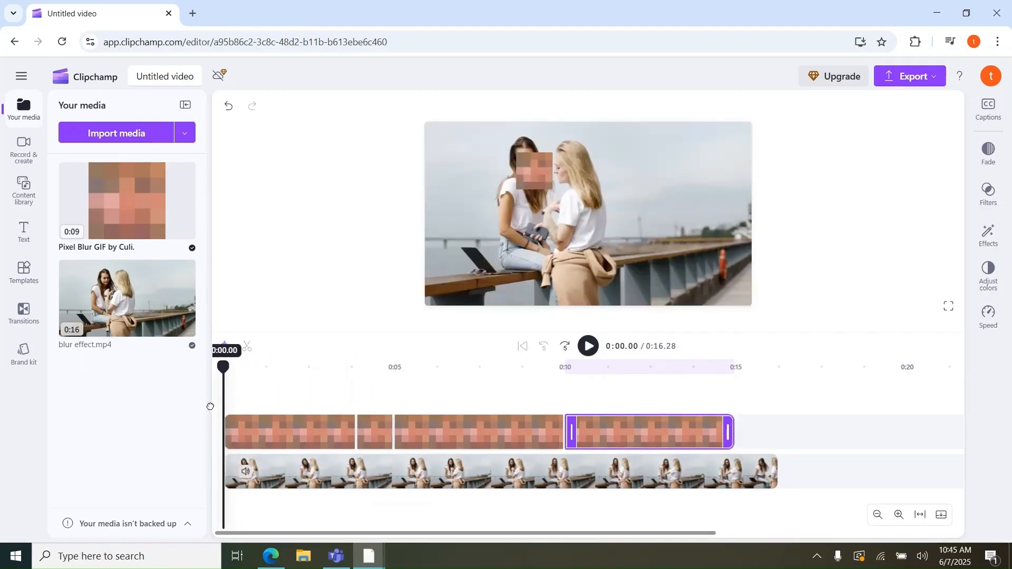
click(589, 348)
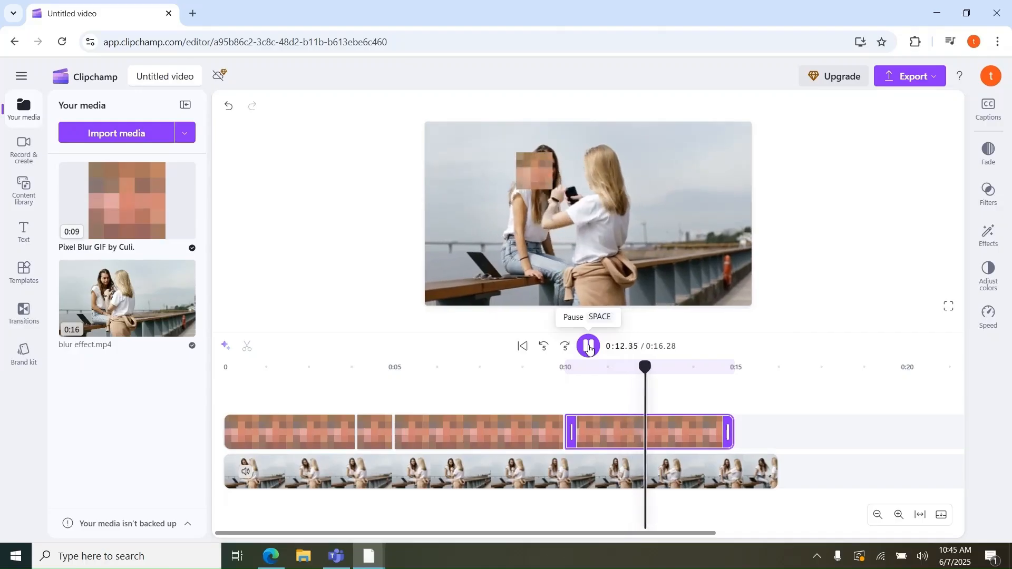
click(589, 346)
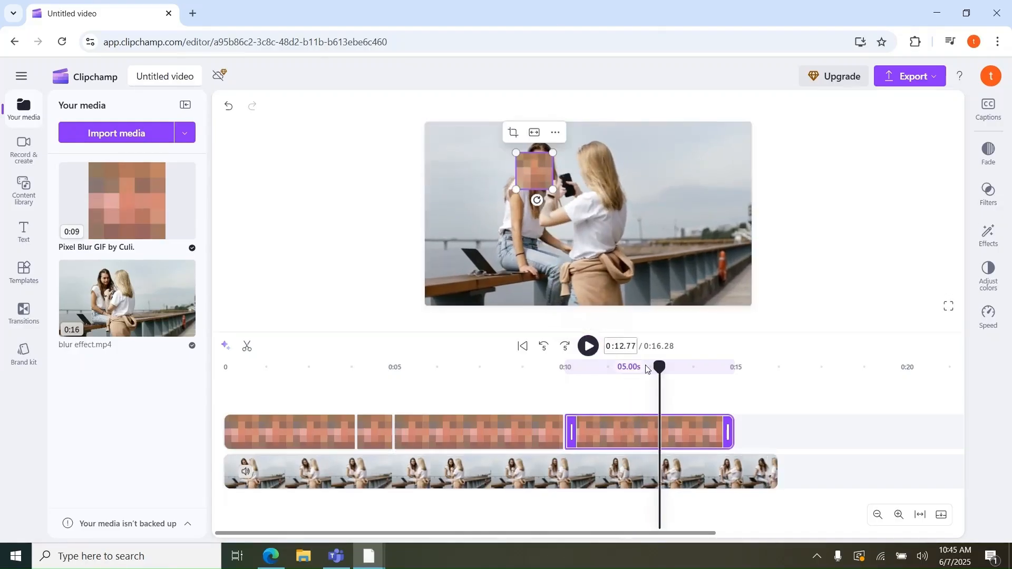
drag(657, 366, 557, 382)
click(587, 346)
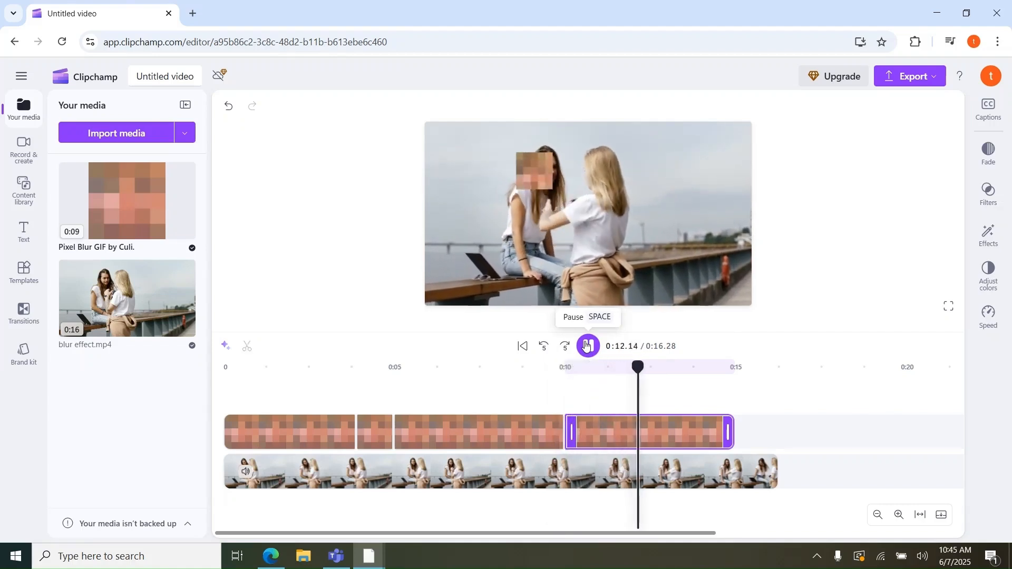
click(588, 346)
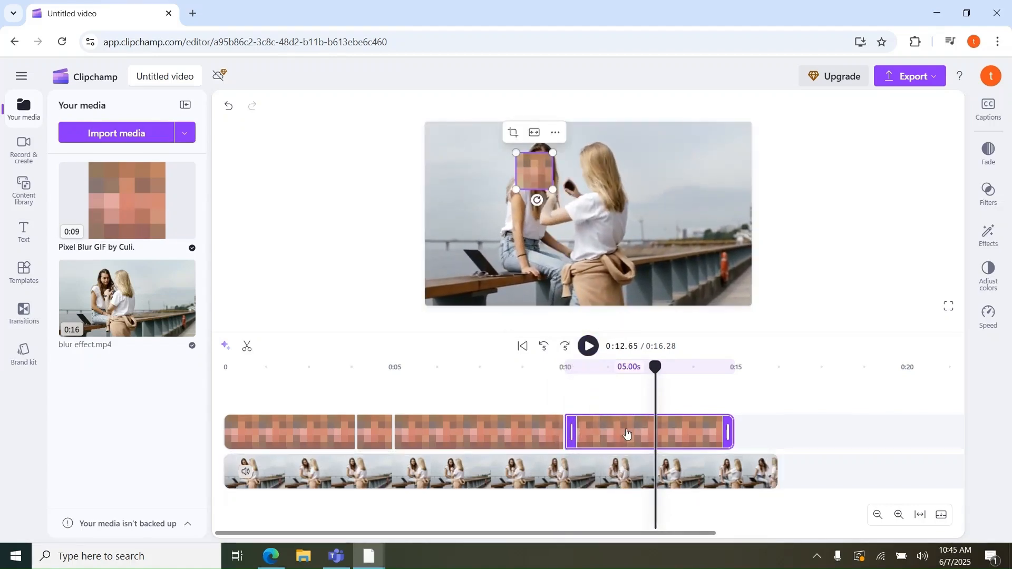
Step: Split the last Pixel Blur clip at 0:11.60 and again at 0:12.53
drag(652, 367, 620, 368)
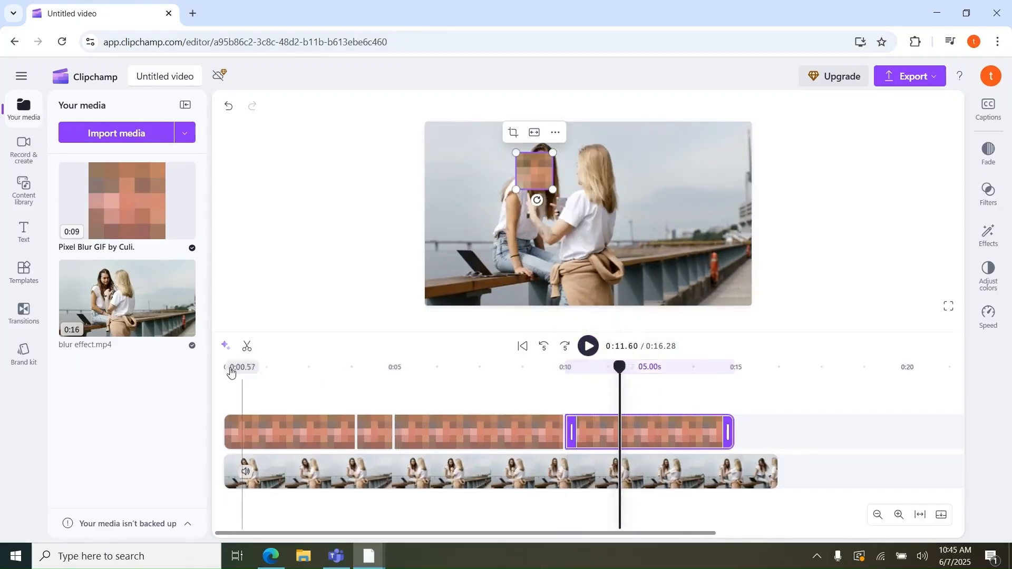
click(246, 346)
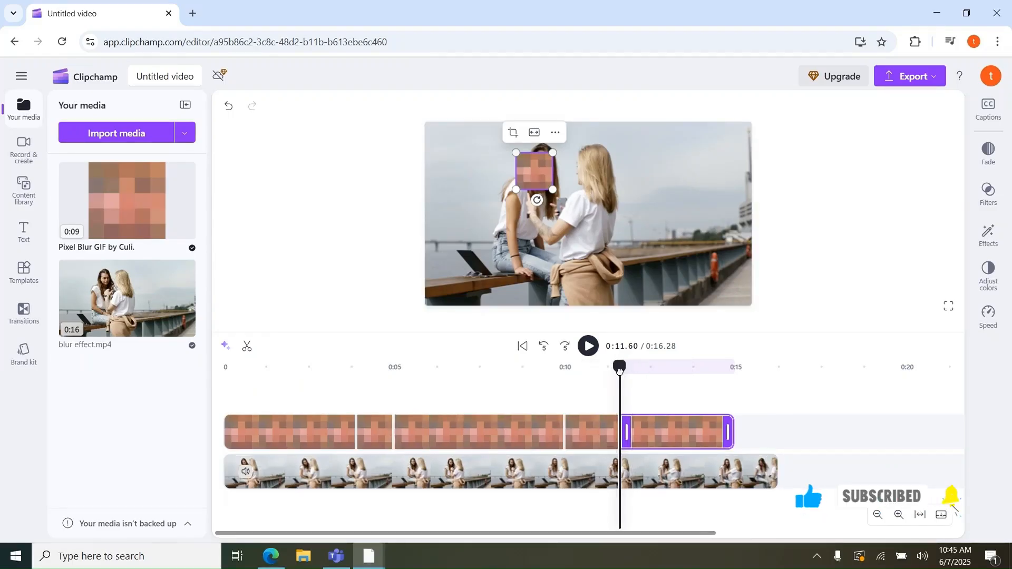
drag(623, 371, 651, 372)
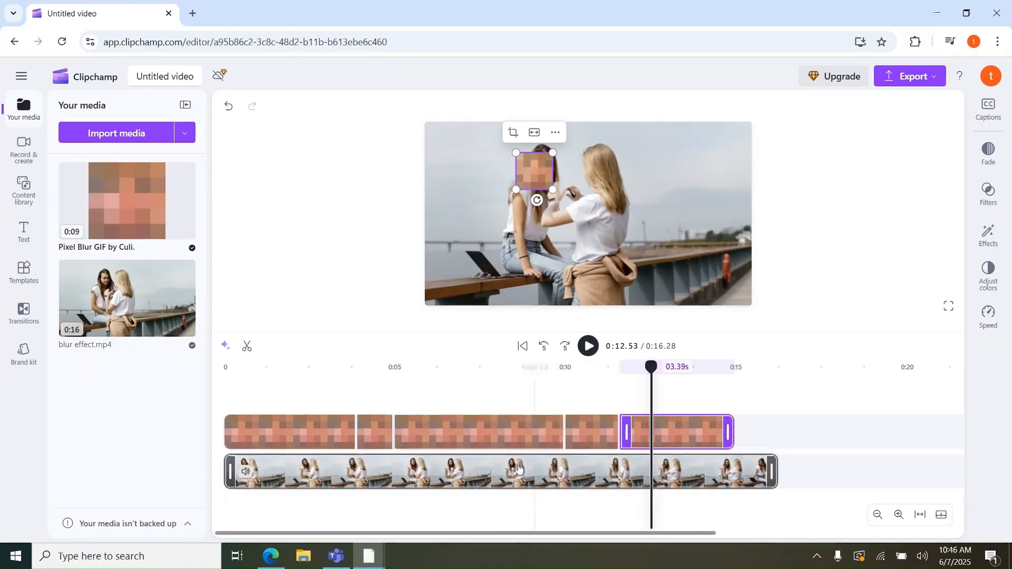
click(256, 348)
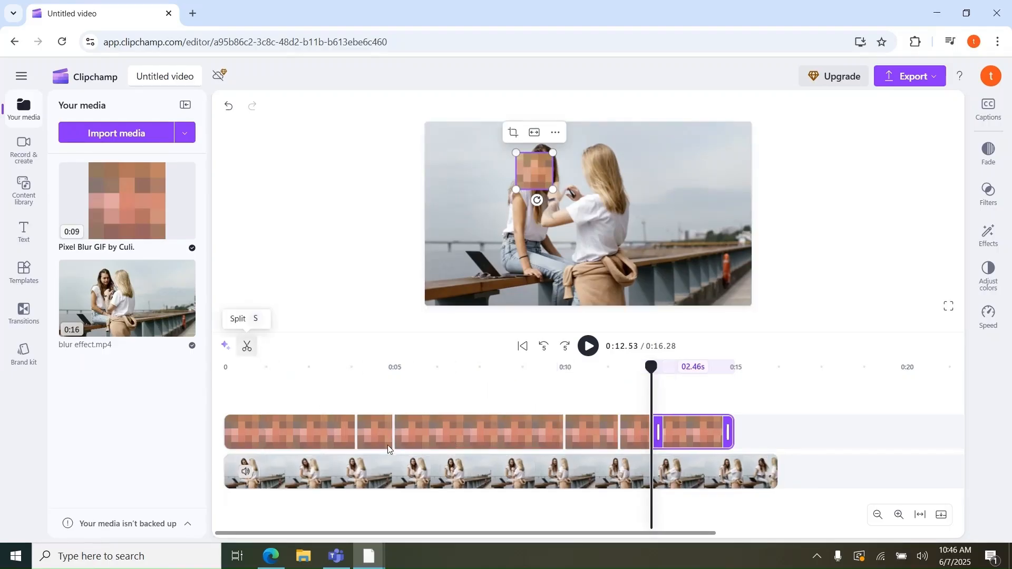
Step: Move the short blur segment over the dark-haired woman's face at 0:12.11 and play back the following section
click(646, 417)
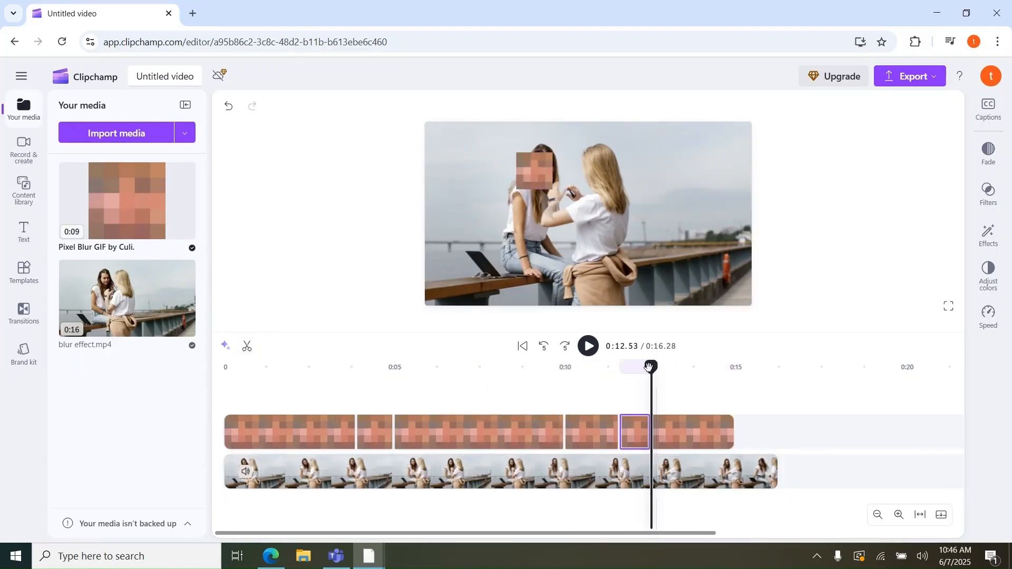
drag(651, 368, 637, 367)
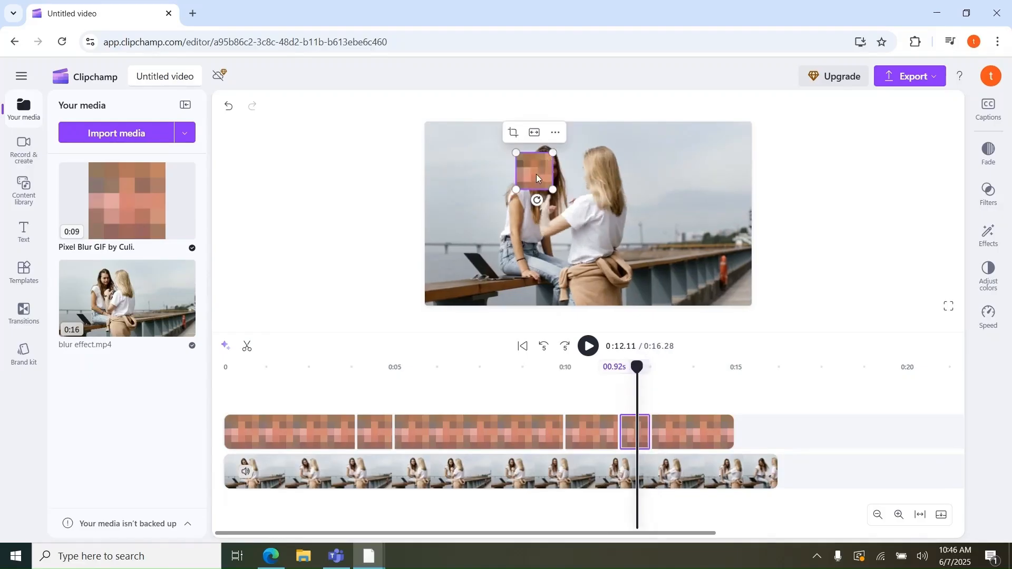
drag(537, 175, 549, 172)
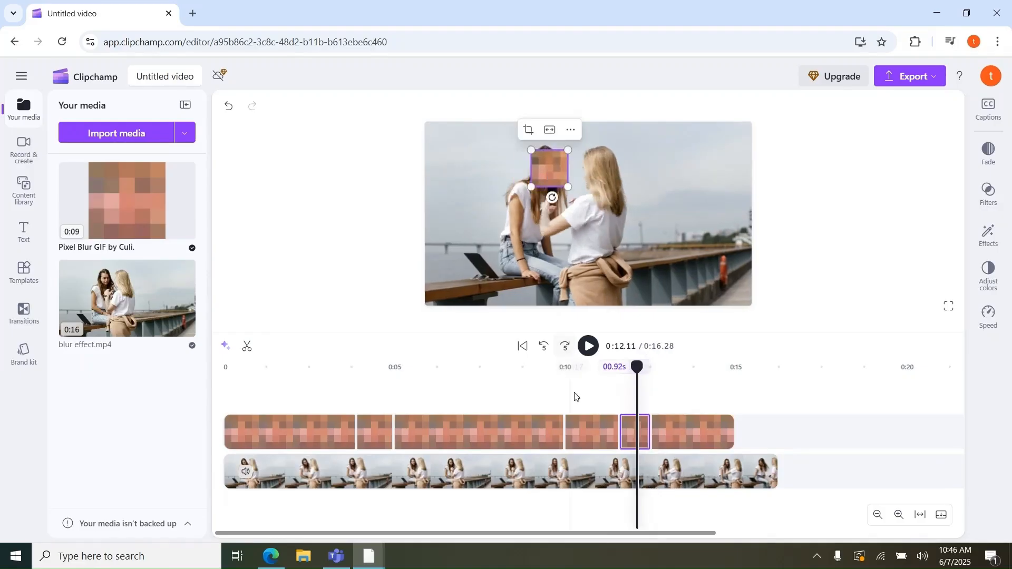
click(586, 347)
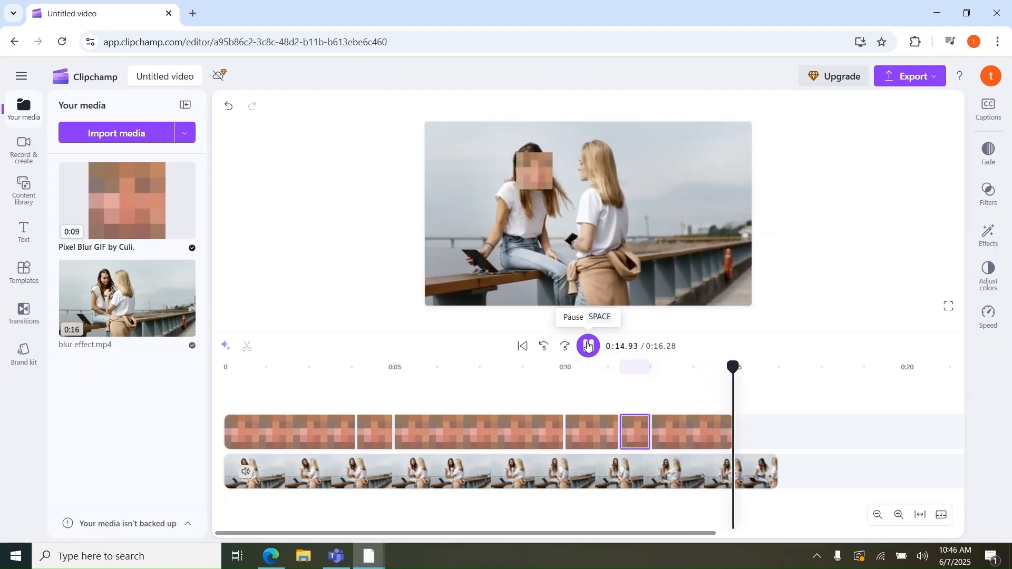
click(587, 347)
Step: Duplicate the last Pixel Blur clip to extend the blur beyond 0:15 and play the whole video from the start
click(693, 421)
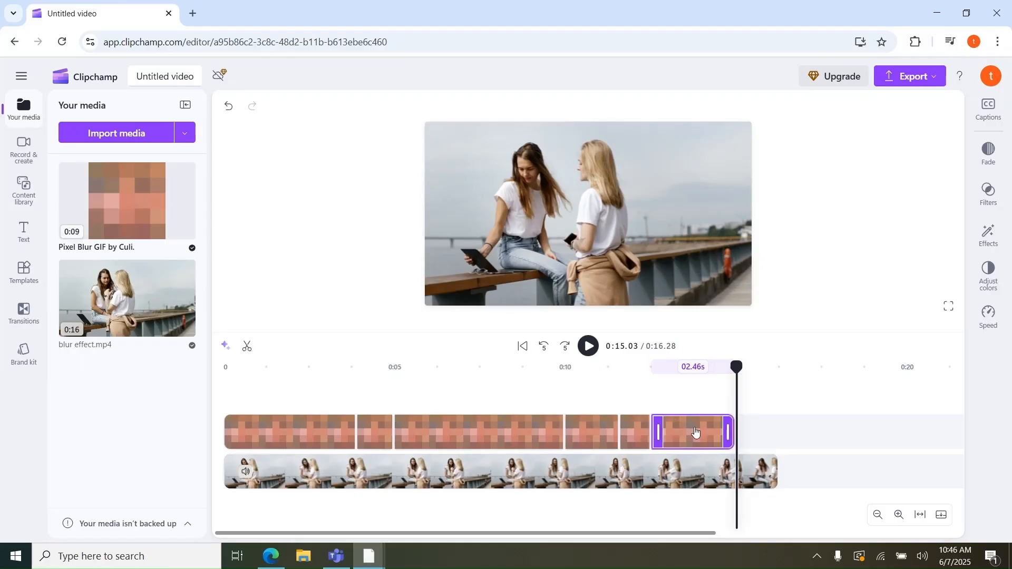
right_click(695, 432)
click(741, 243)
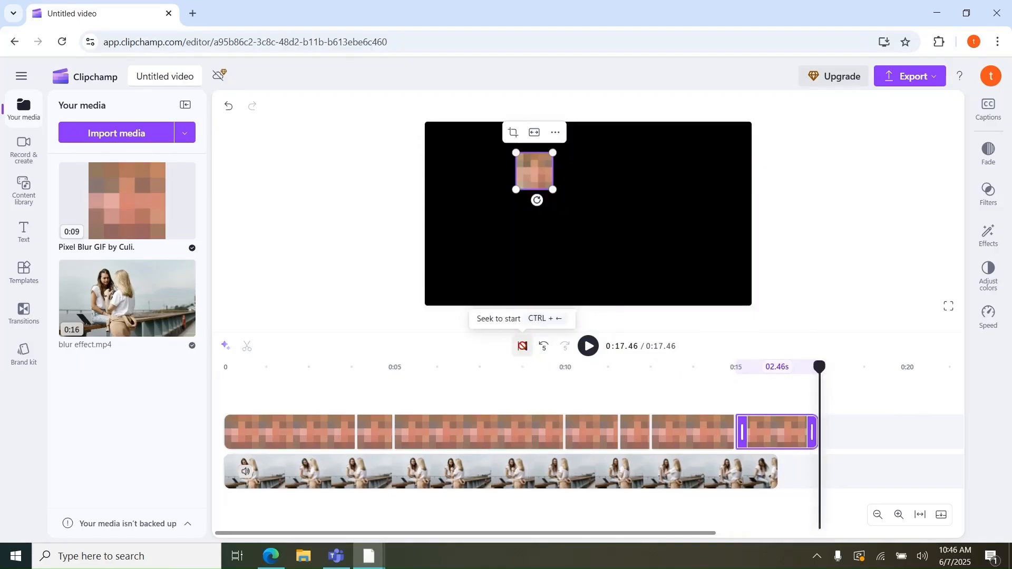
click(523, 346)
click(589, 346)
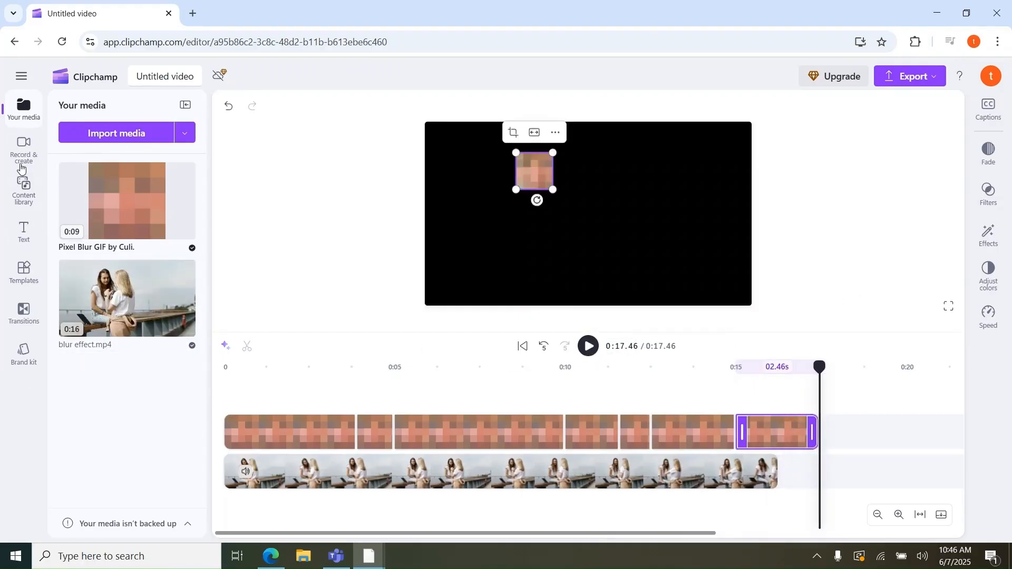
Step: Show the content library's GIPHY blur results and move the playhead back to 0:17.15
click(23, 198)
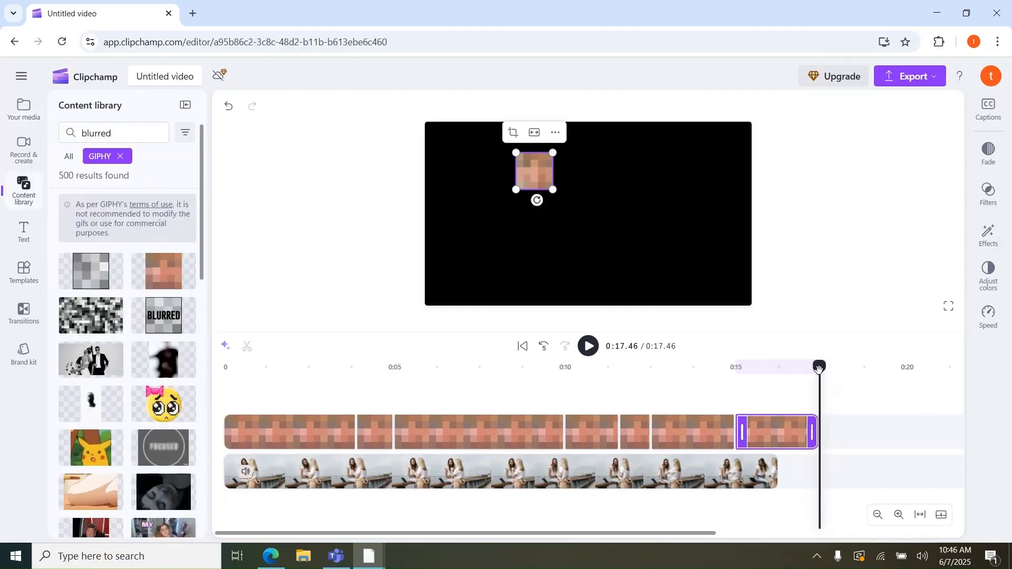
drag(817, 369, 811, 373)
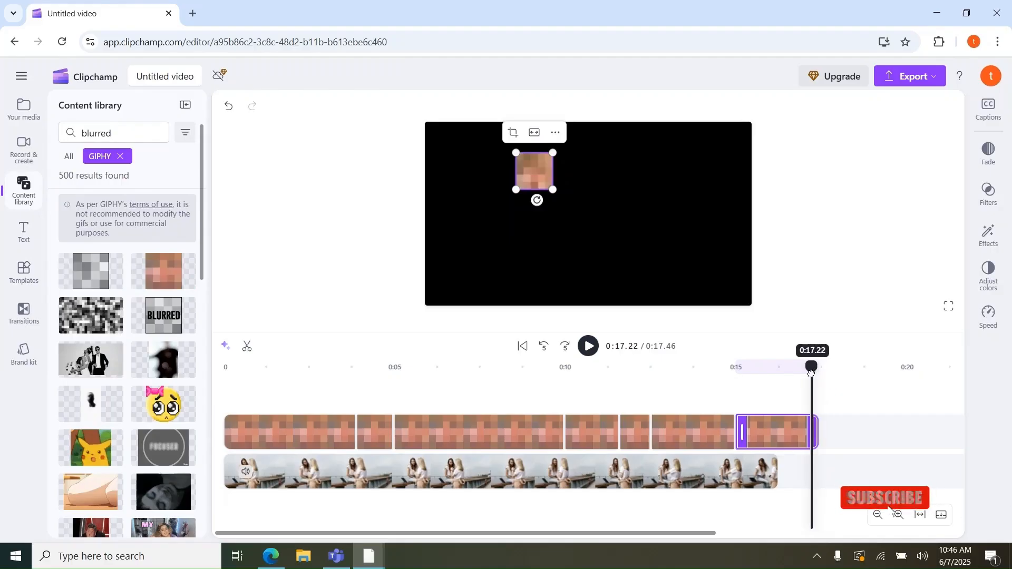
drag(811, 372, 808, 372)
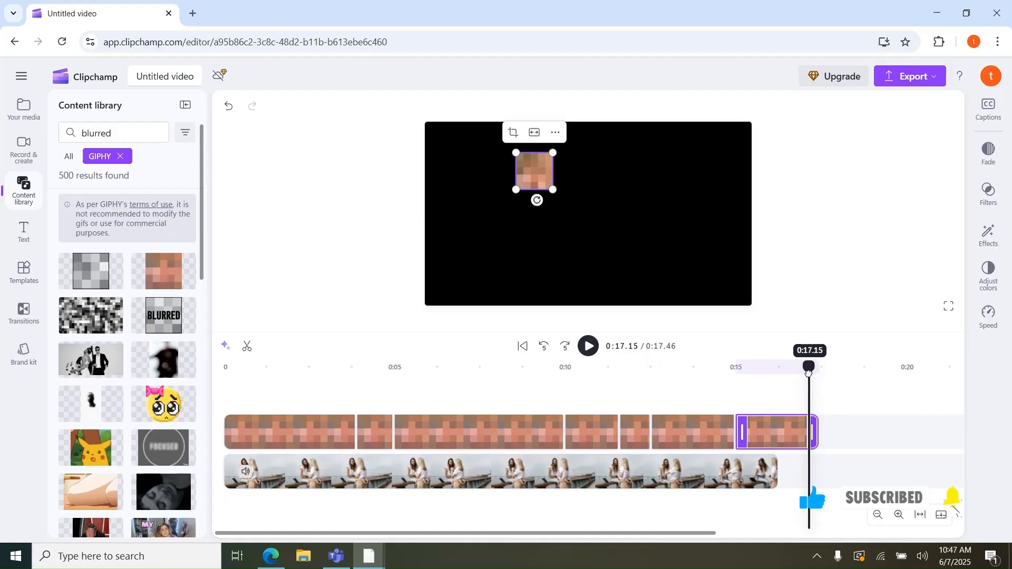